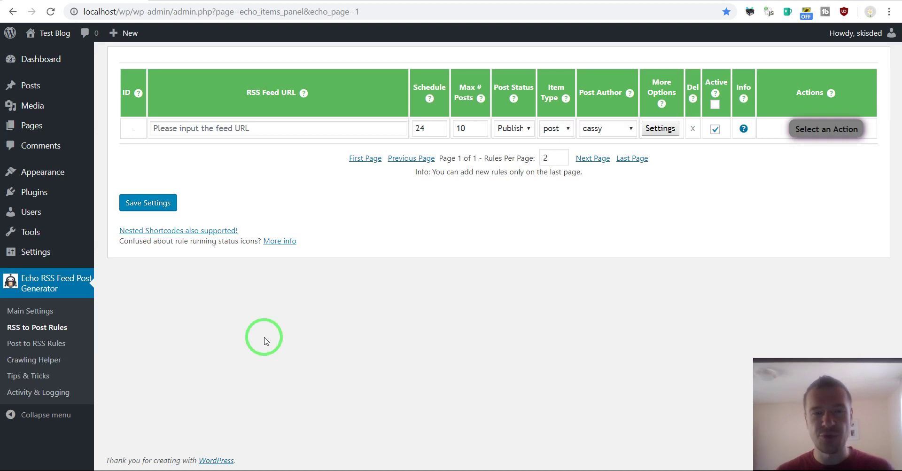
Switch to the CodeCanyon tab showing CodeRevolution's Echo RSS Feed Post Generator listing.
left_click(627, 2)
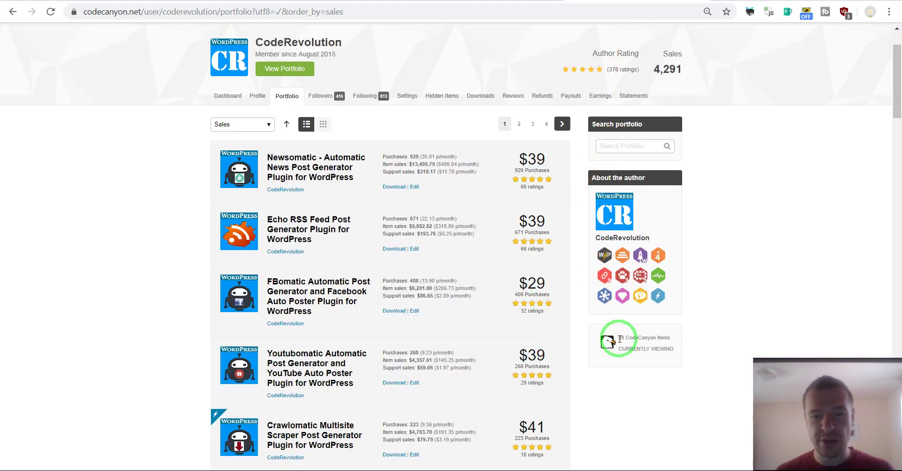
Go back to the localhost tab with the blank Echo RSS to Post rule.
left_click_drag(611, 342, 660, 175)
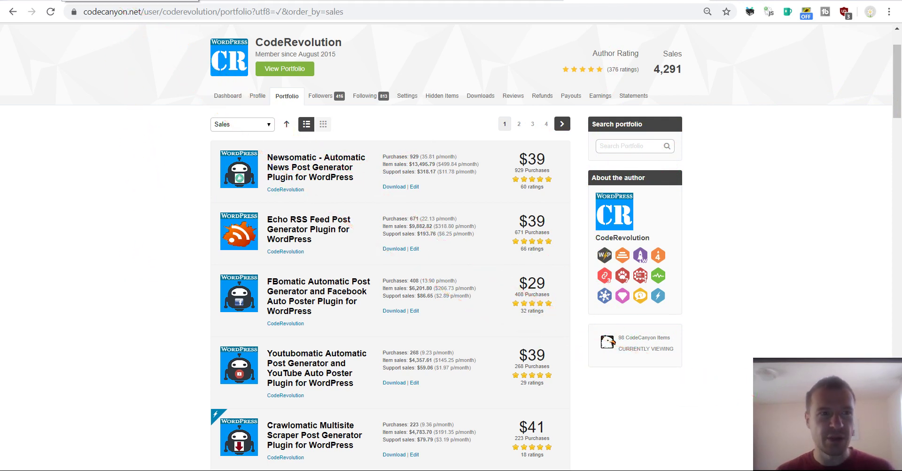
left_click(91, 1)
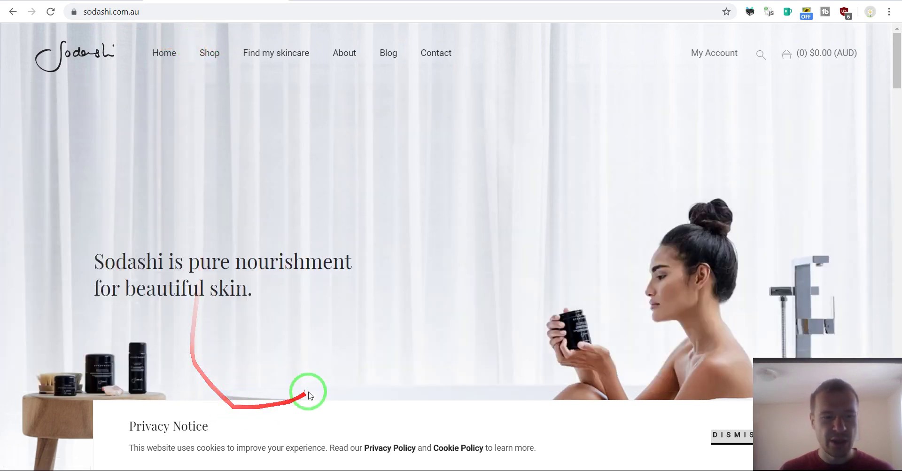
Scroll down through the Sodashi product grid and back up to the top.
scroll(306, 390, "down", 1)
scroll(303, 390, "down", 2)
scroll(287, 378, "up", 1)
scroll(235, 292, "up", 2)
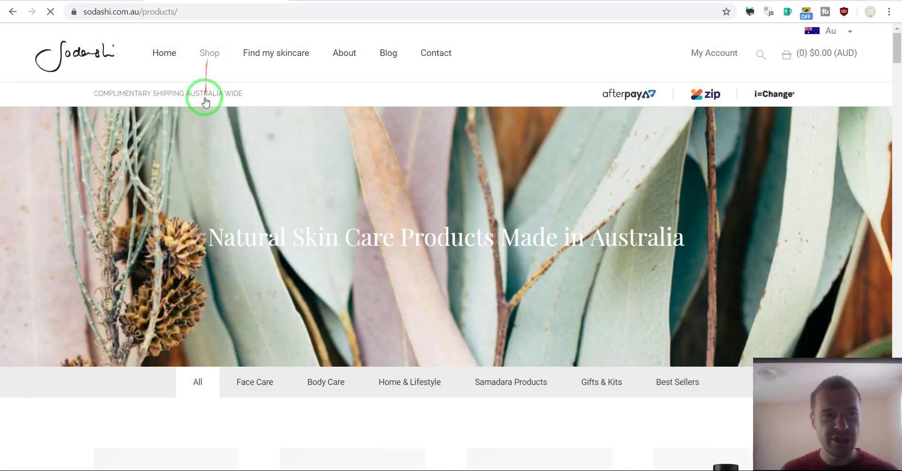
scroll(202, 211, "down", 5)
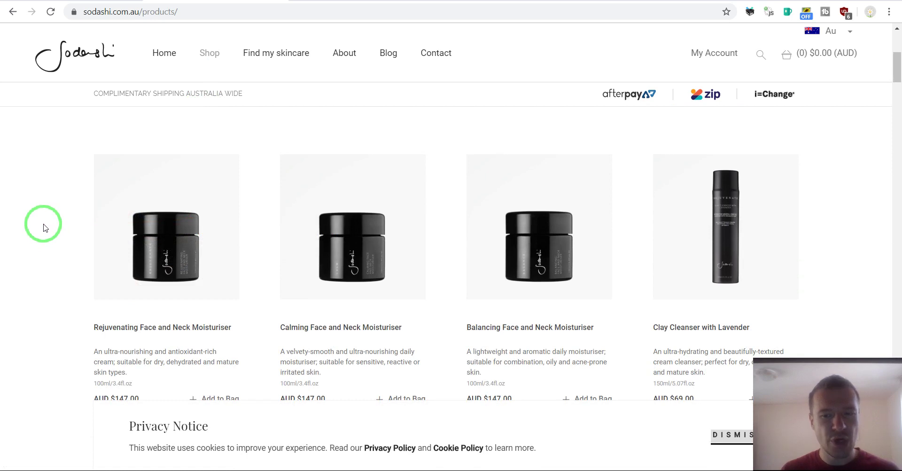
scroll(43, 227, "up", 5)
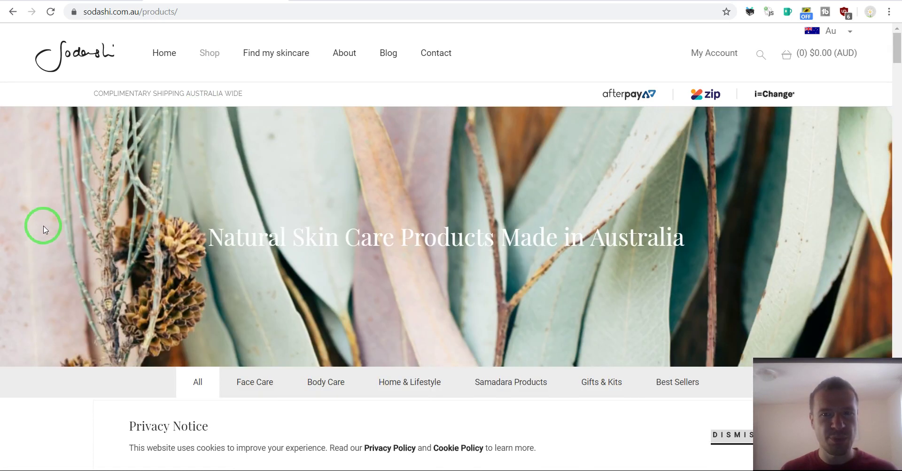
Load the Sodashi products RSS feed at /products/feed/.
left_click(190, 13)
left_click(240, 16)
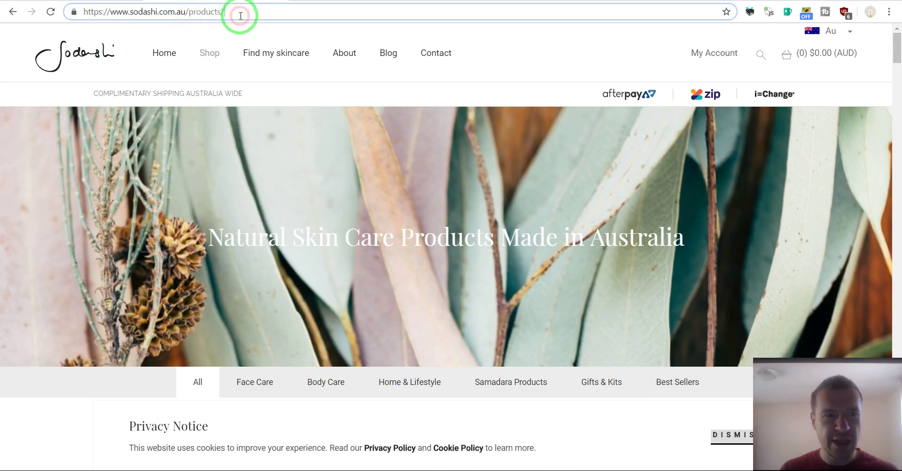
type("fee")
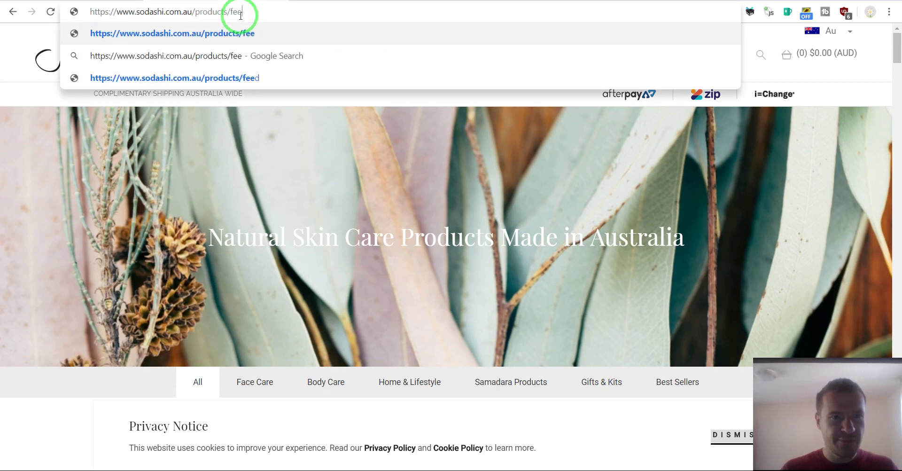
type("d")
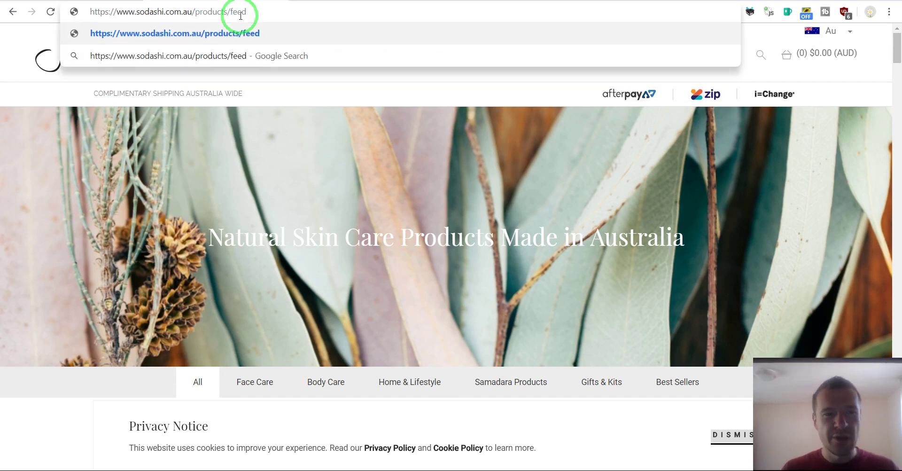
key("Return")
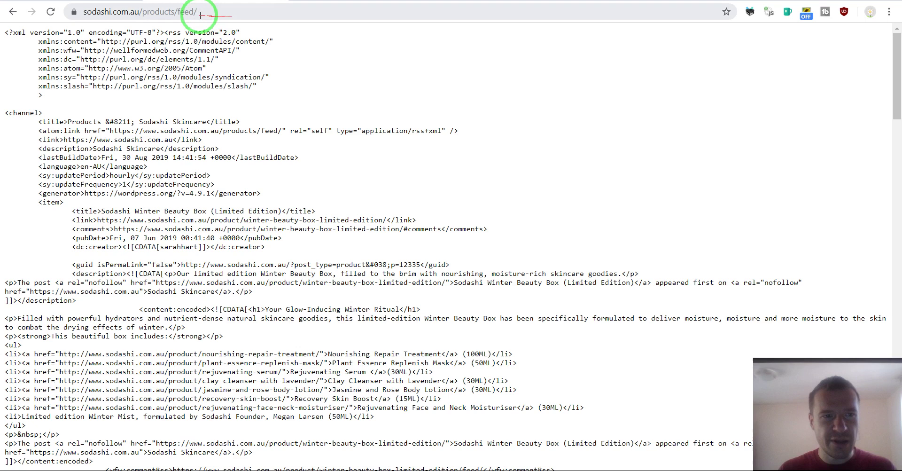
Scroll the feed's product items, such as eGift Voucher and Body Brilliance Cream.
double_click(182, 13)
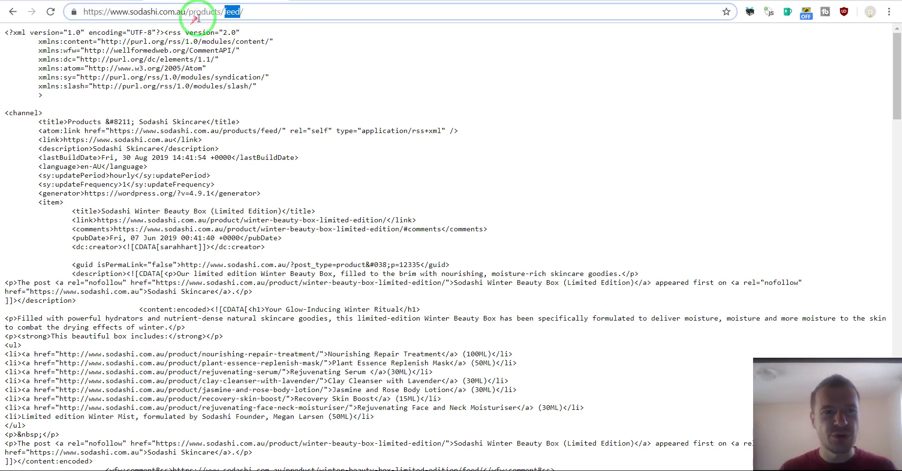
left_click(193, 202)
scroll(193, 202, "down", 5)
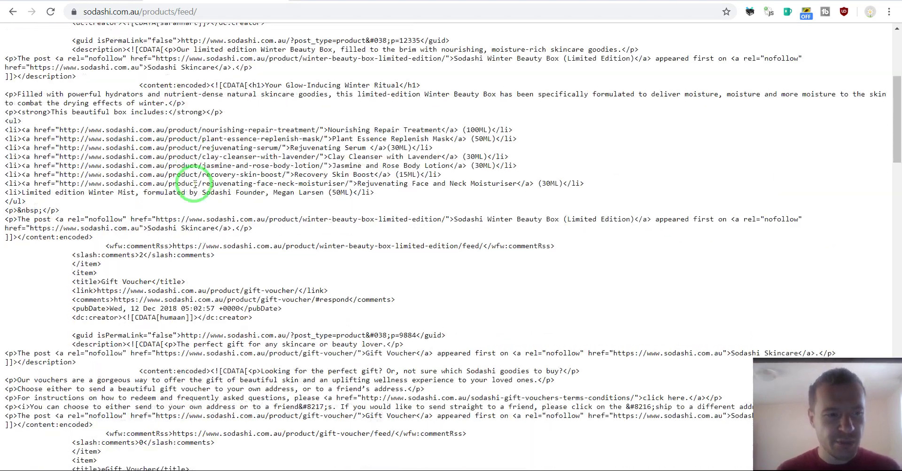
scroll(194, 180, "down", 3)
scroll(194, 180, "down", 4)
scroll(194, 180, "down", 2)
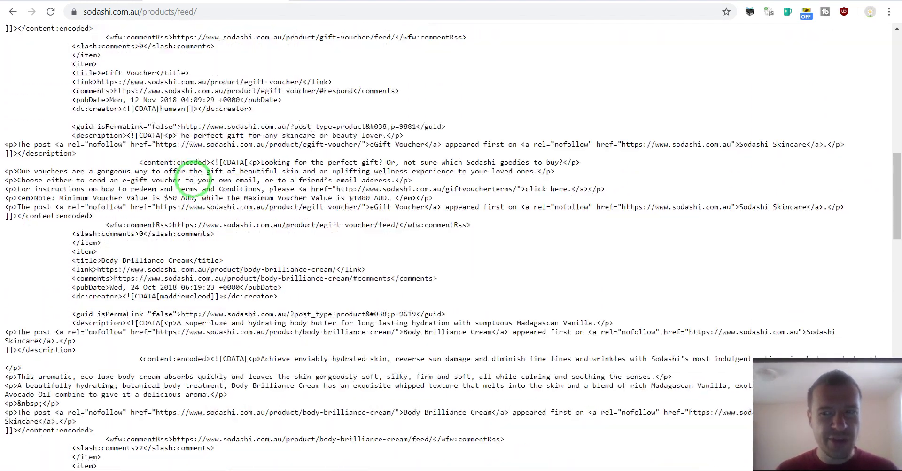
scroll(194, 179, "down", 2)
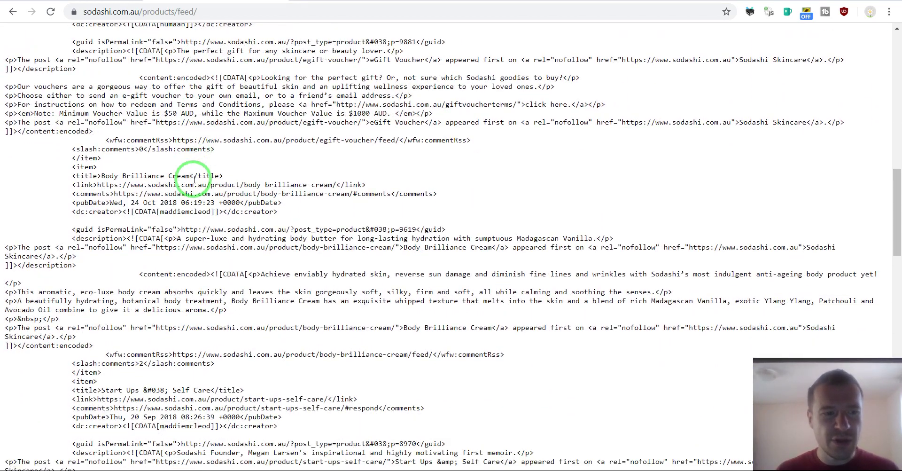
Paste the Sodashi /products/feed/ URL into rule 0, save it, and run it now.
left_click(188, 12)
left_click(118, 1)
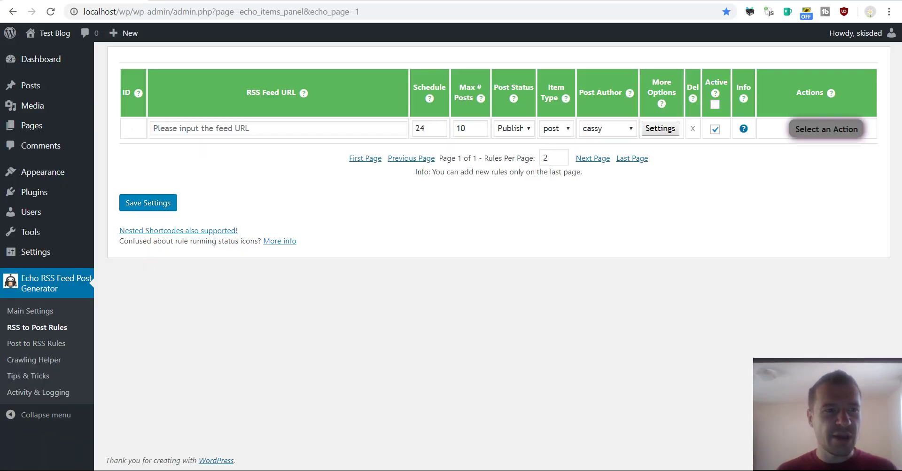
left_click(210, 131)
type("https://www.sodashi.com.au/products/feed/")
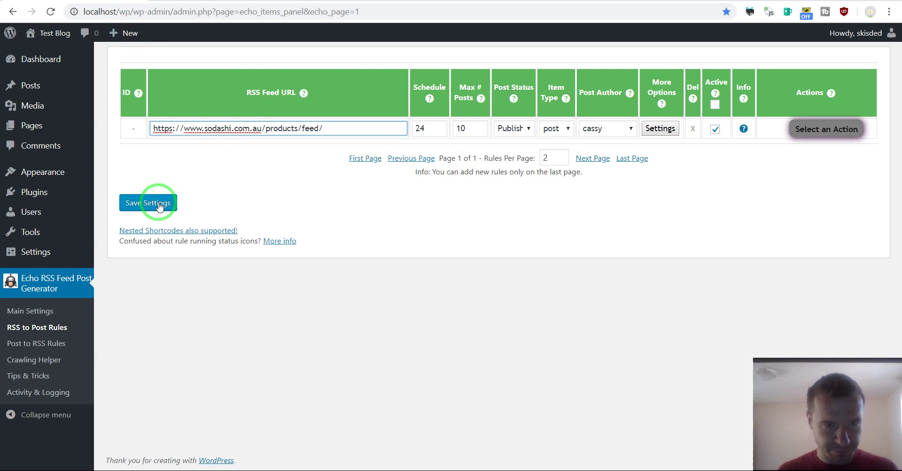
left_click(159, 206)
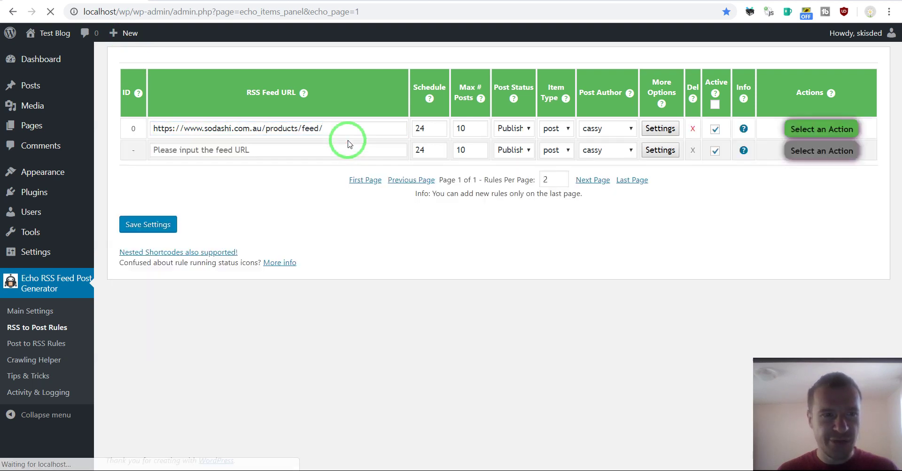
left_click(827, 130)
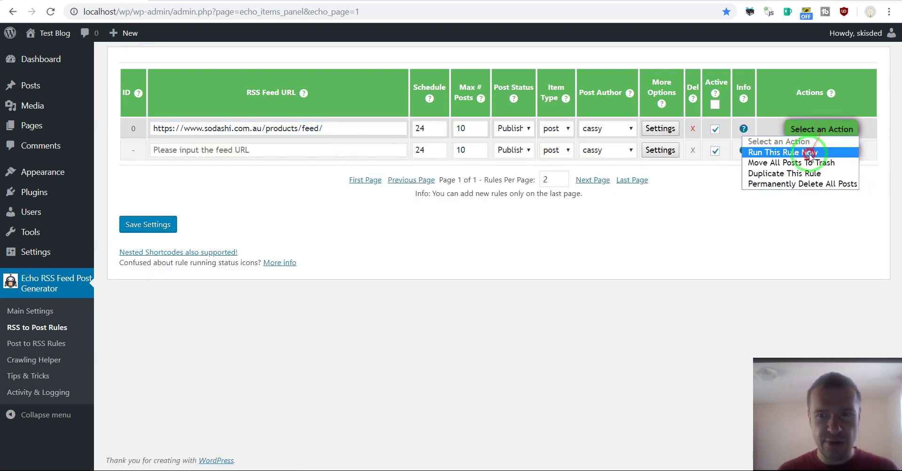
left_click(809, 153)
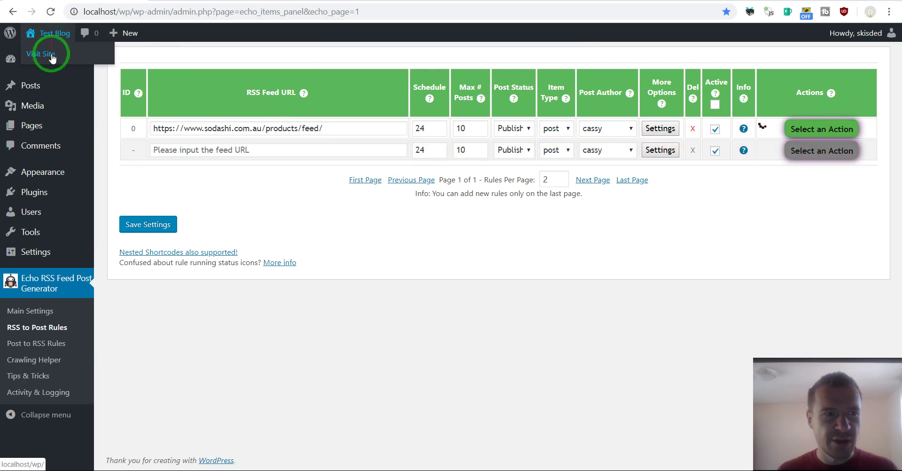
left_click(52, 55)
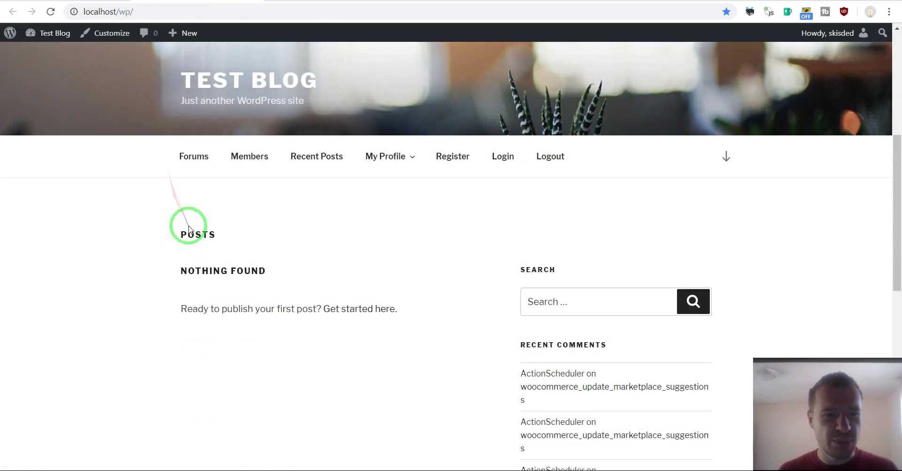
scroll(190, 230, "down", 1)
left_click(151, 1)
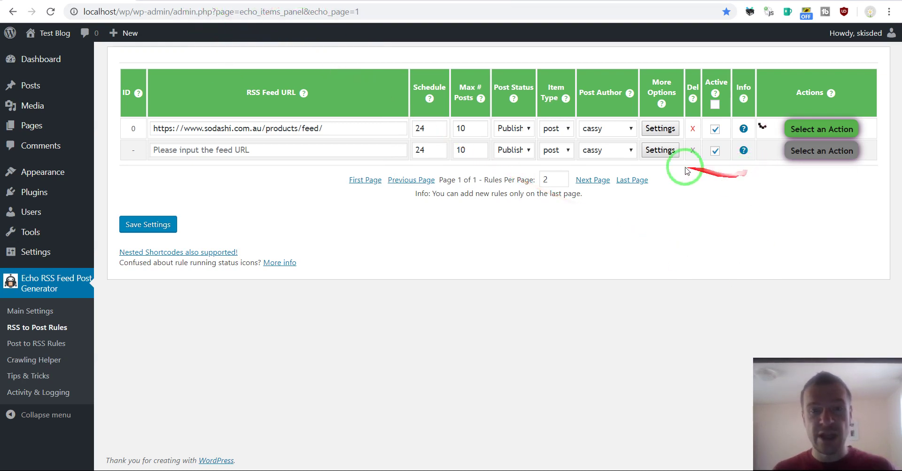
Return from the products feed to the Sodashi homepage.
left_click(263, 1)
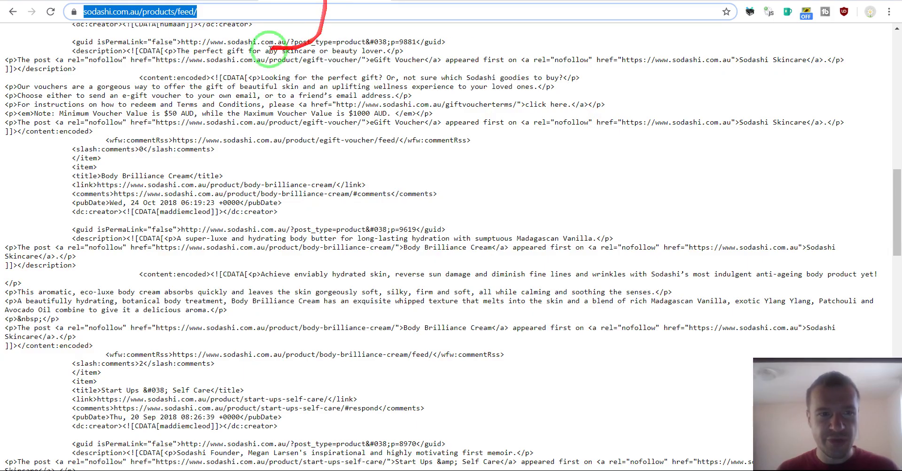
left_click(187, 12)
left_click(219, 13)
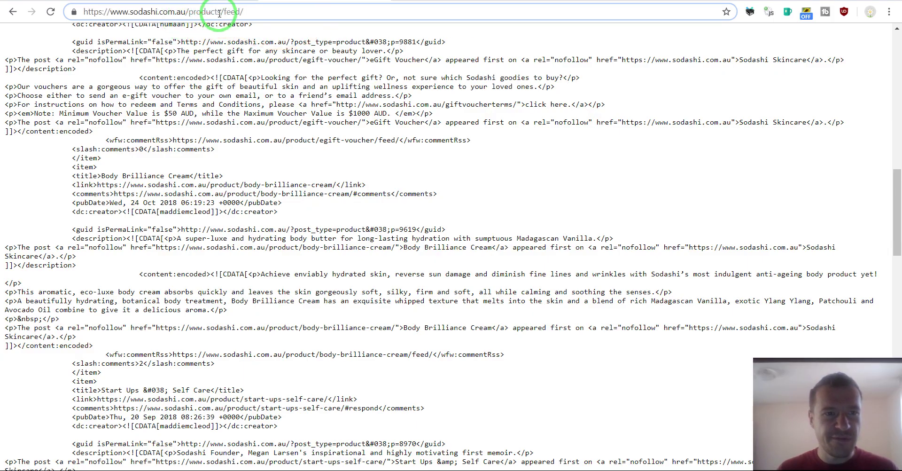
left_click_drag(222, 11, 254, 12)
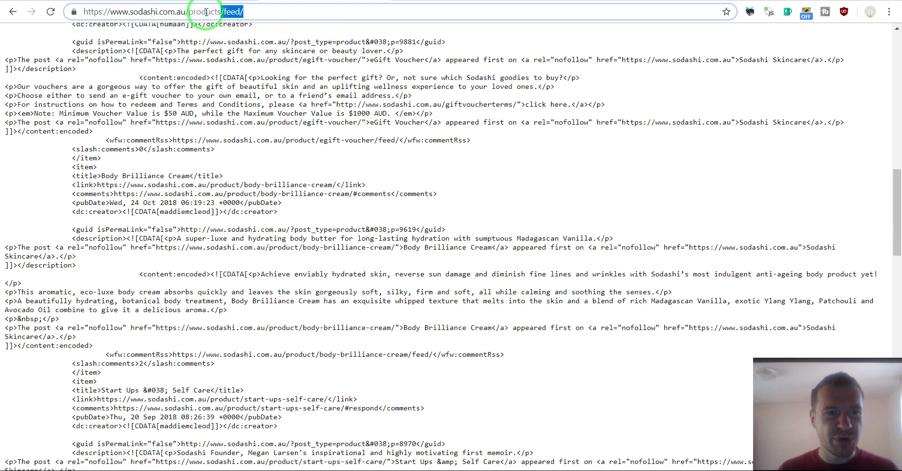
left_click(14, 13)
left_click(10, 14)
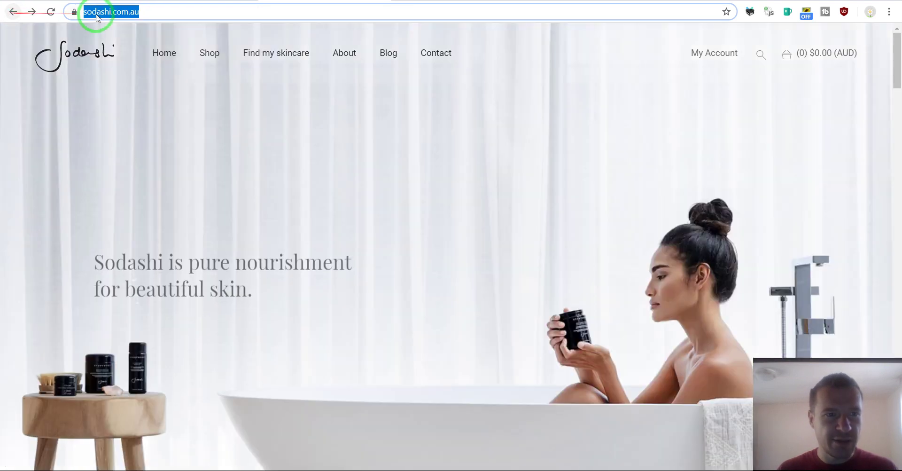
Load the site's /feed and highlight the post 'Top tips for nourishing your skin at home'.
left_click(157, 11)
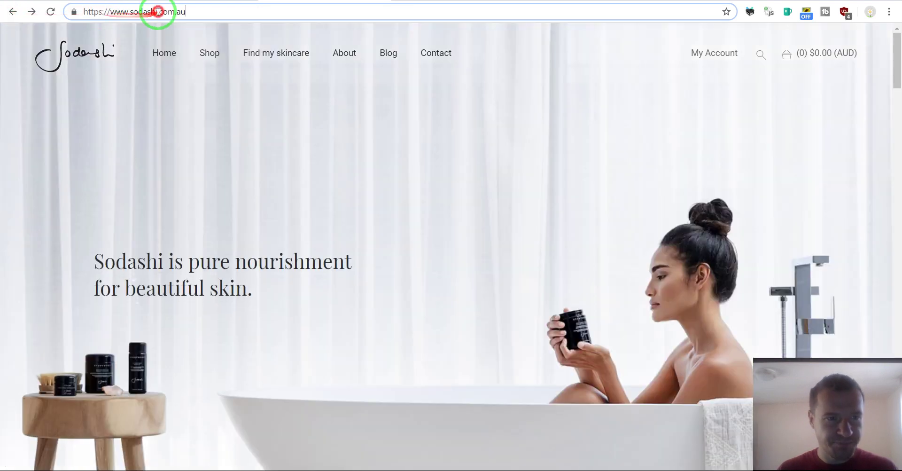
type("/feed")
key("Return")
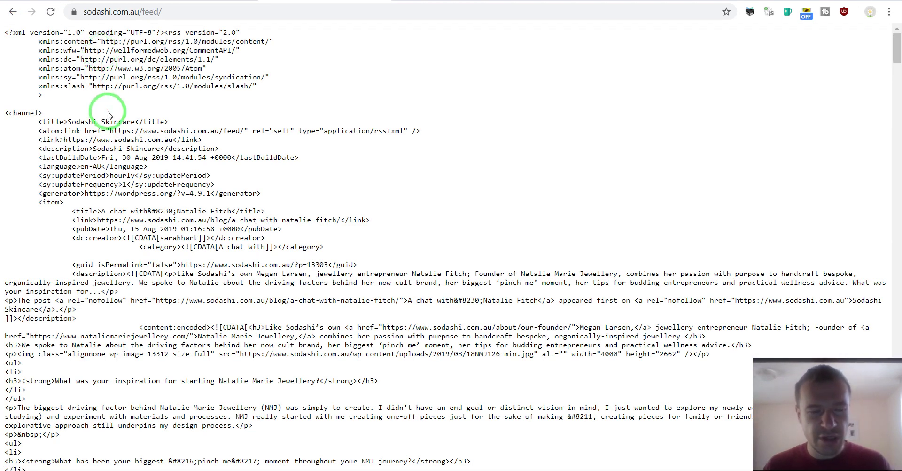
scroll(224, 97, "down", 3)
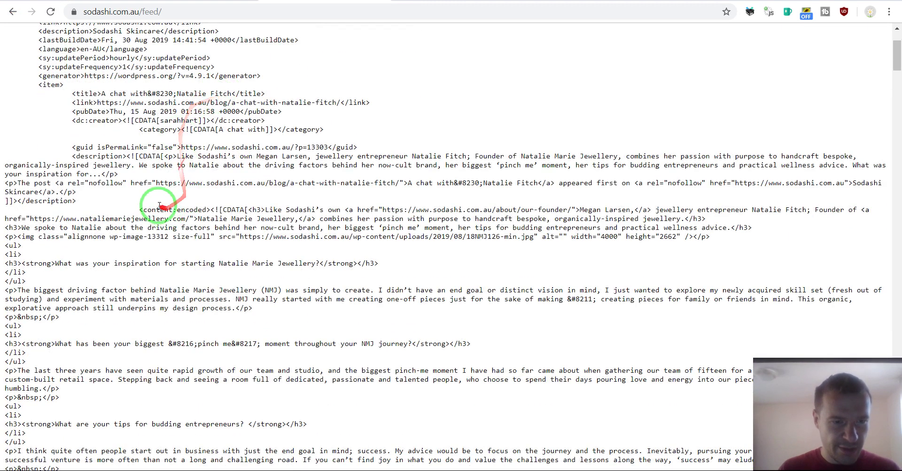
scroll(143, 215, "down", 4)
scroll(143, 215, "down", 2)
scroll(129, 218, "down", 3)
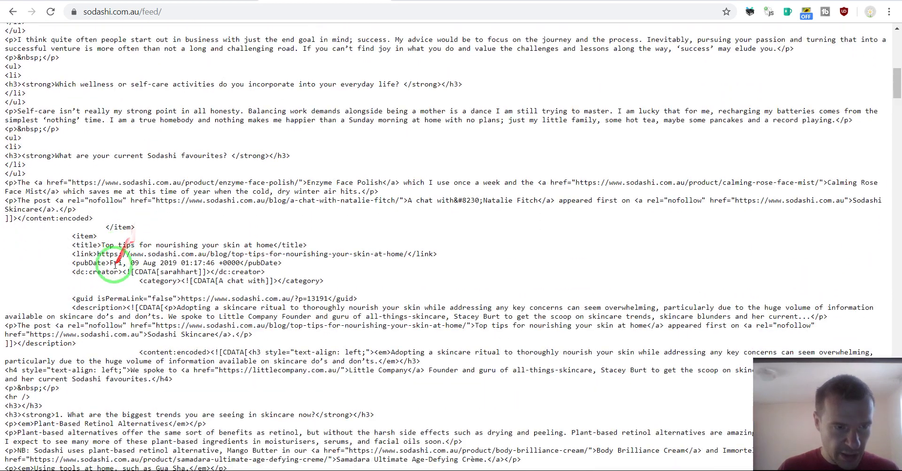
left_click_drag(103, 244, 272, 246)
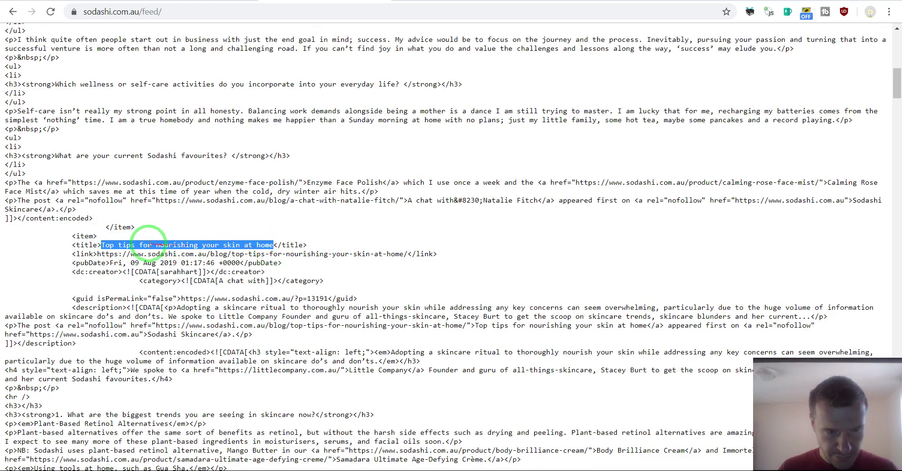
scroll(142, 235, "up", 4)
scroll(142, 232, "up", 8)
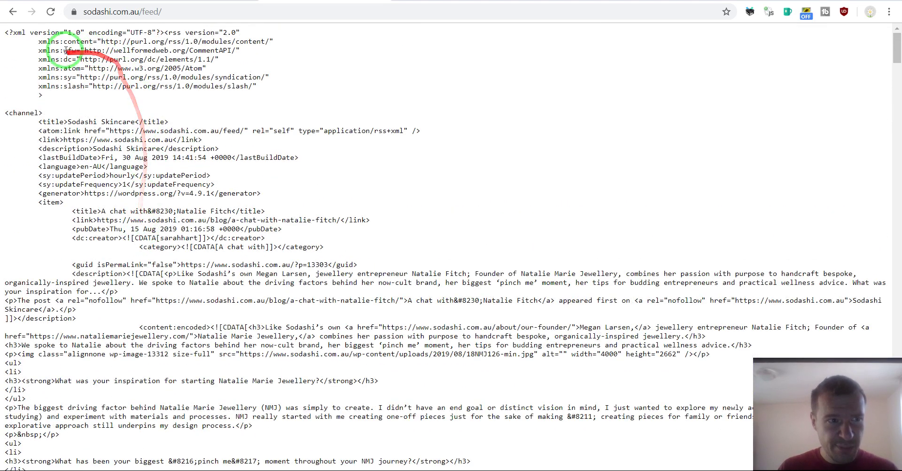
Open the Sodashi Shop page and load its products feed from the address suggestion.
left_click(12, 11)
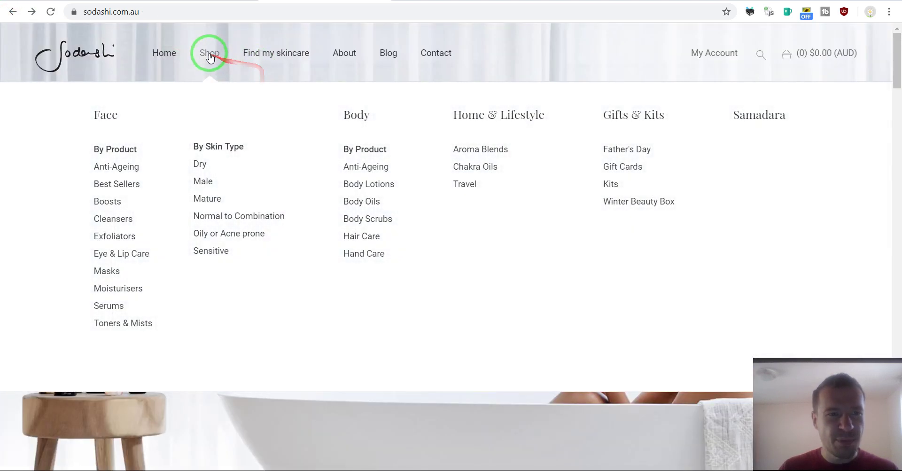
left_click(210, 57)
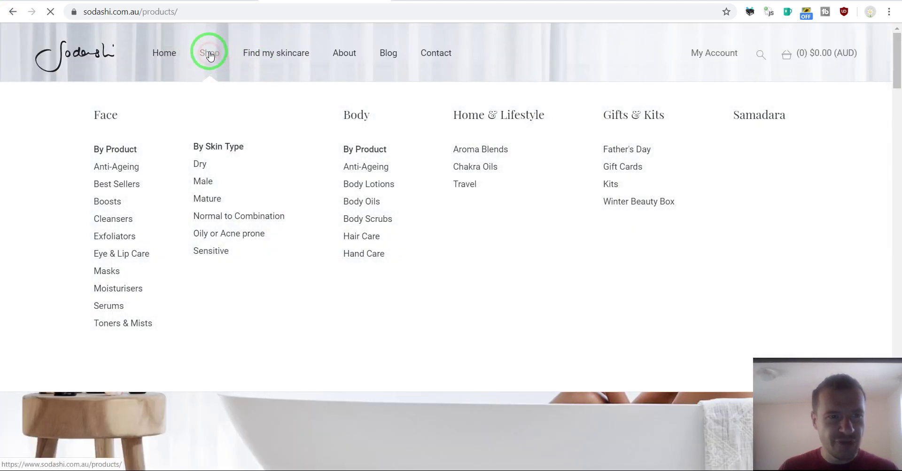
left_click(198, 13)
type("feed")
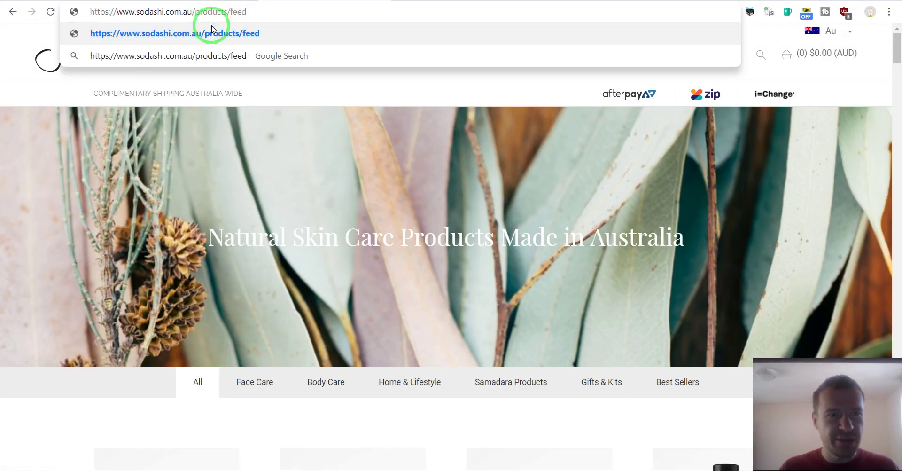
left_click(213, 32)
Scroll the products feed and highlight the eGift Voucher item title.
scroll(150, 136, "down", 3)
scroll(123, 132, "down", 2)
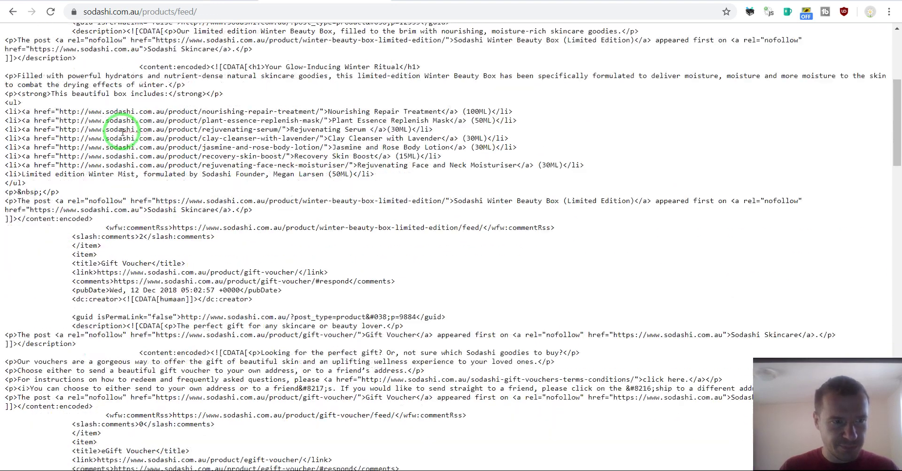
scroll(121, 130, "down", 3)
scroll(82, 145, "down", 3)
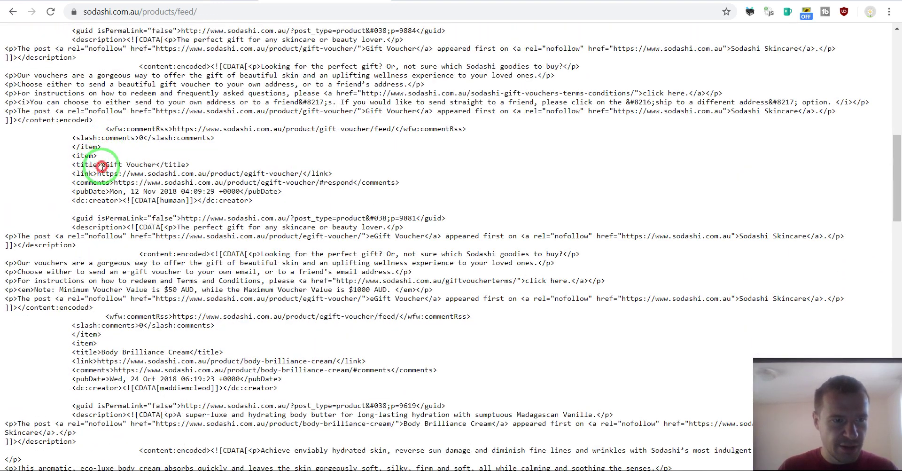
left_click_drag(102, 165, 155, 165)
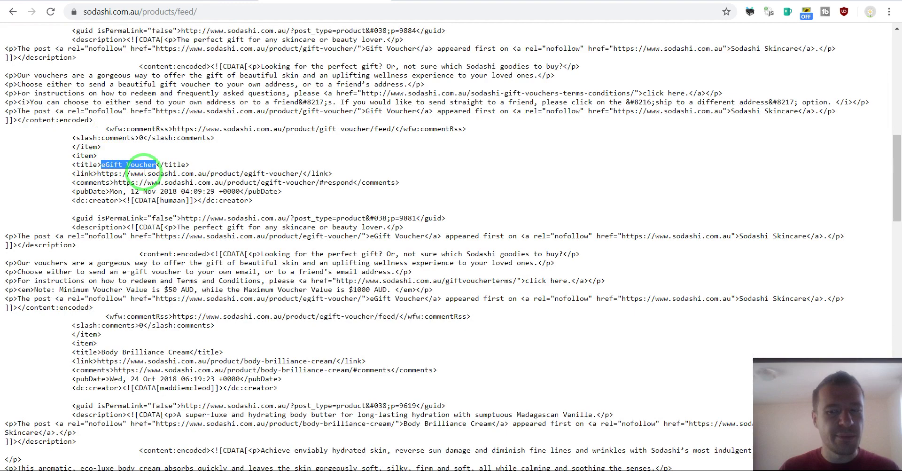
scroll(137, 184, "up", 1)
scroll(117, 189, "up", 5)
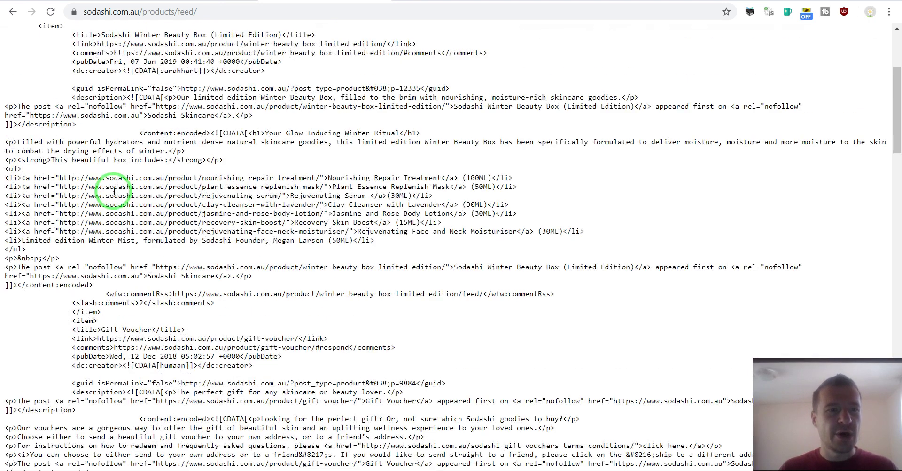
scroll(113, 193, "up", 5)
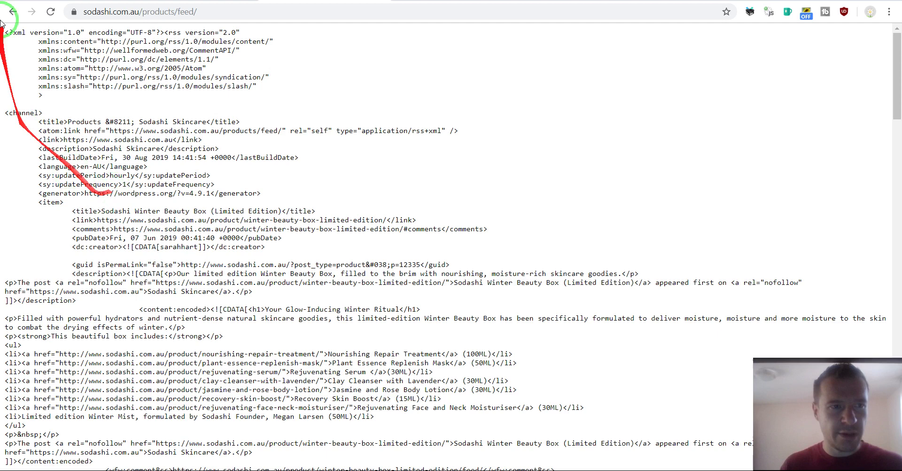
Open the Test Blog front page and reload it.
left_click(13, 12)
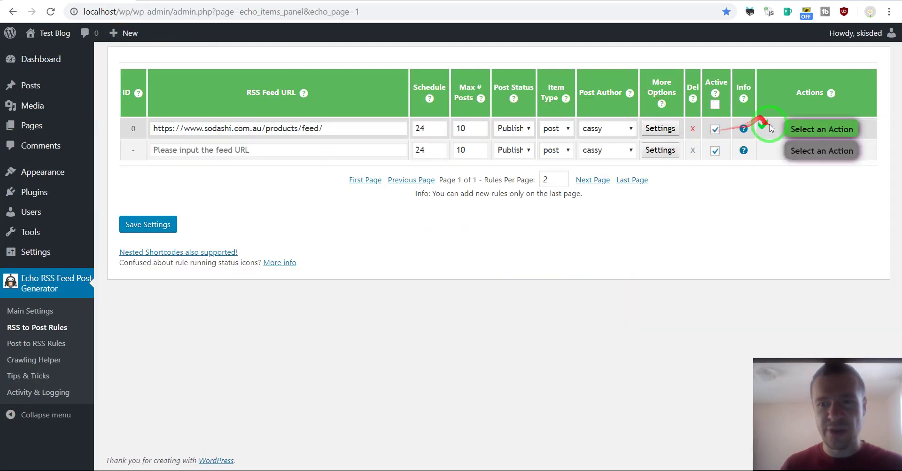
left_click(200, 0)
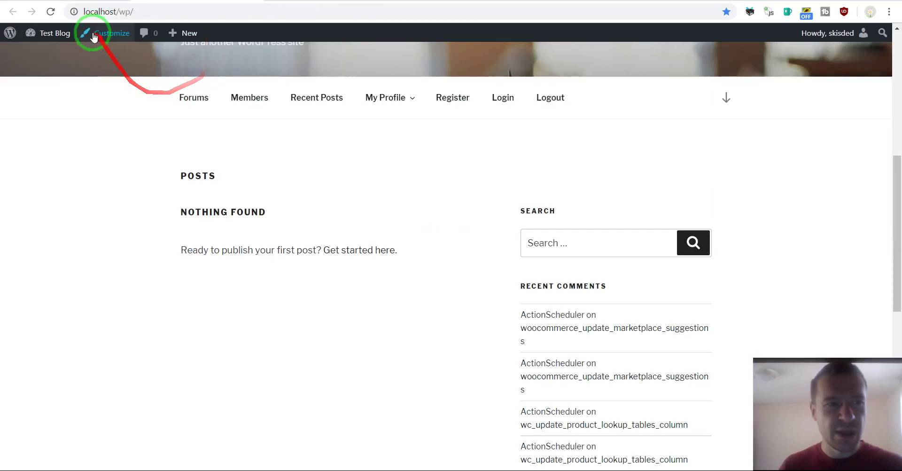
left_click(50, 11)
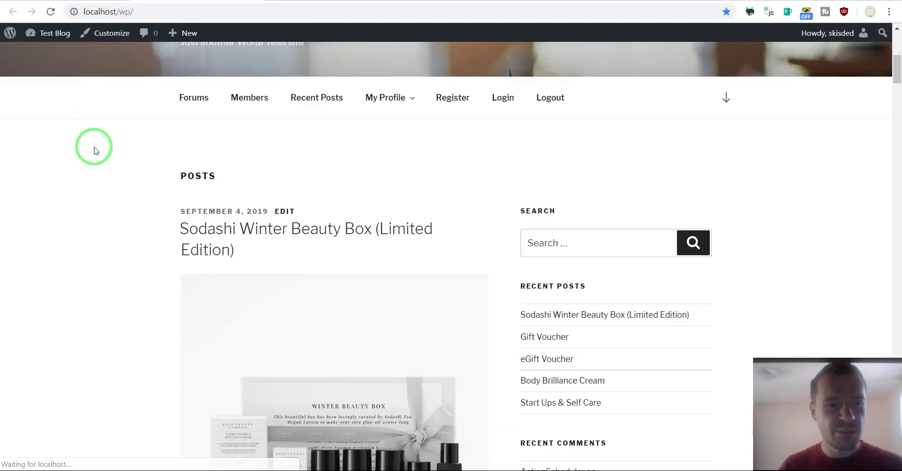
Scroll through imported product posts like Winter Beauty Box, then return to the rules.
scroll(94, 150, "down", 1)
scroll(96, 155, "down", 4)
scroll(96, 160, "down", 4)
scroll(98, 164, "down", 3)
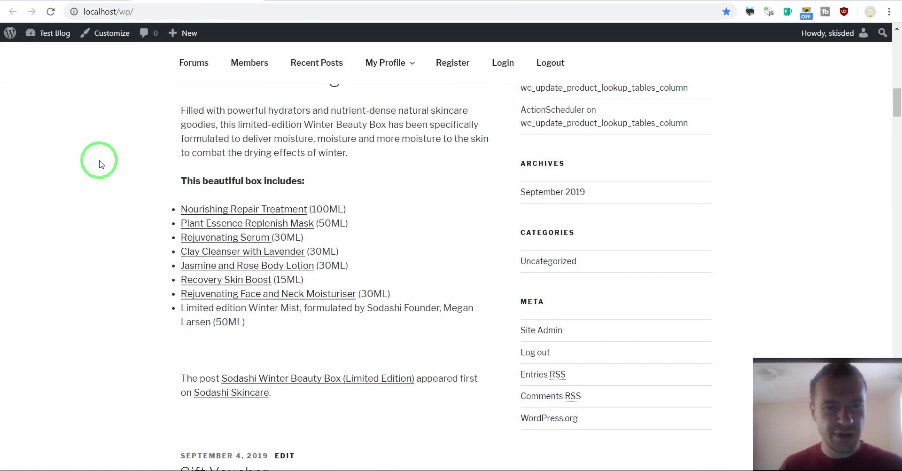
scroll(100, 163, "down", 4)
scroll(100, 163, "down", 3)
scroll(100, 164, "down", 4)
scroll(99, 164, "down", 3)
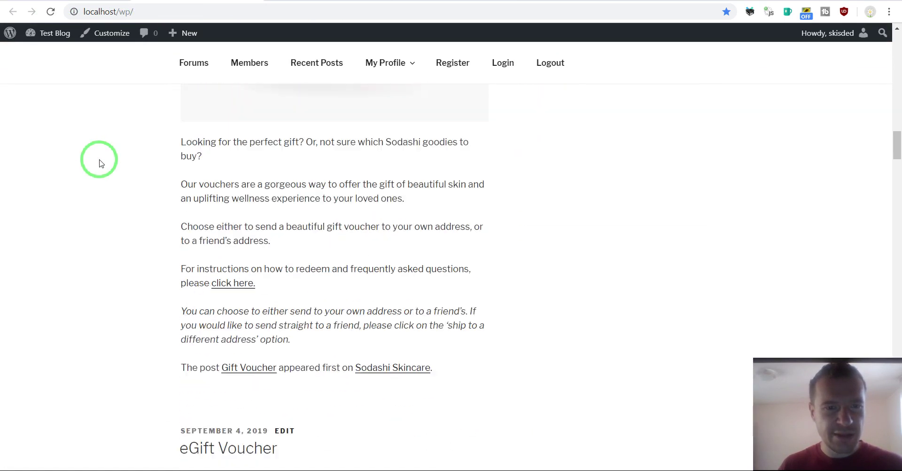
scroll(99, 163, "down", 6)
scroll(99, 163, "down", 3)
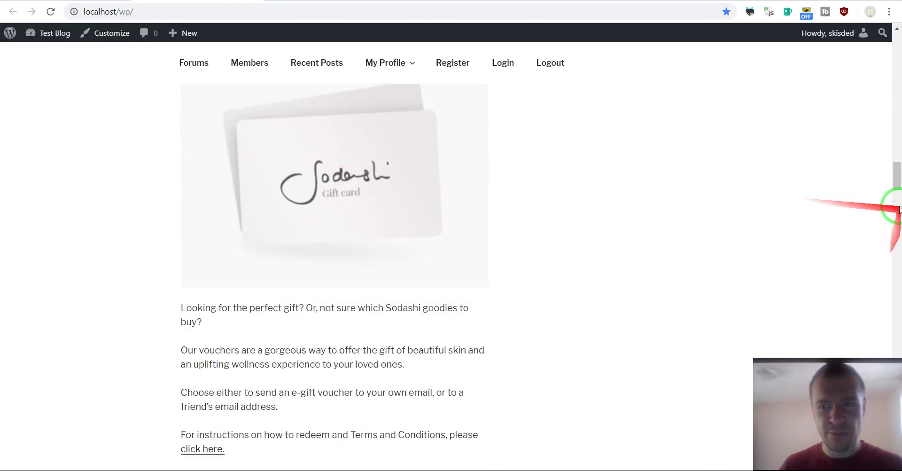
mouse_move(897, 181)
left_mouse_down()
mouse_move(897, 195)
mouse_move(897, 44)
left_mouse_up()
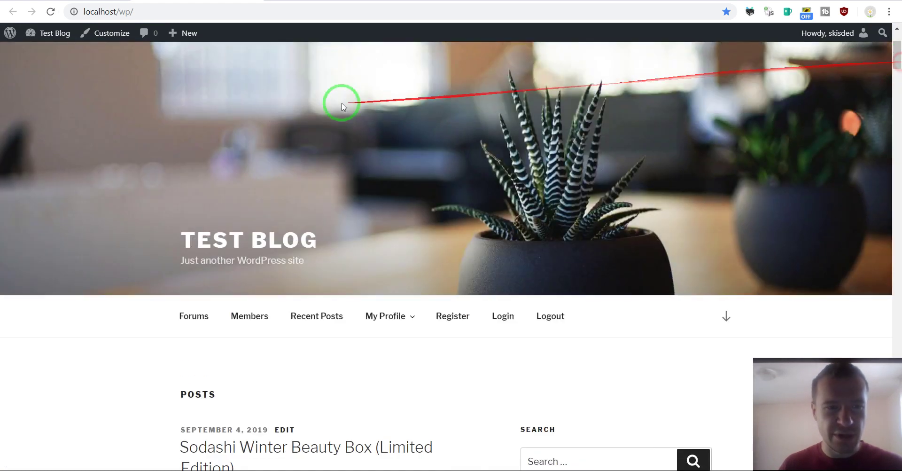
left_click(100, 2)
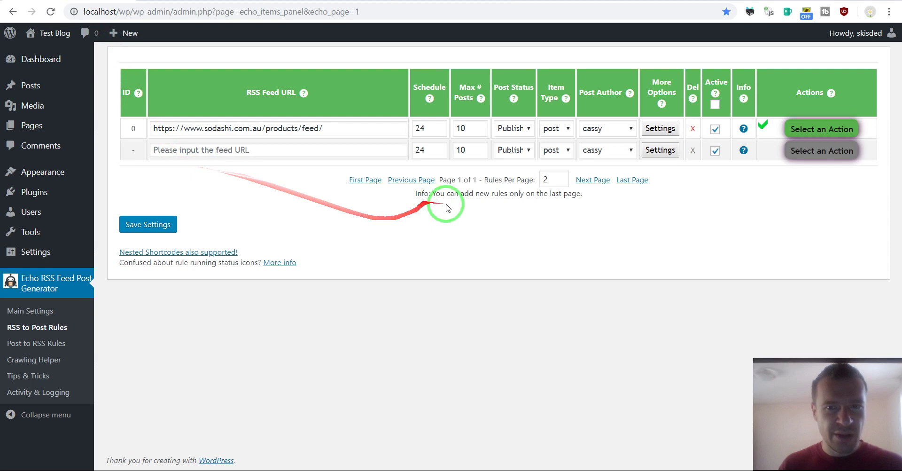